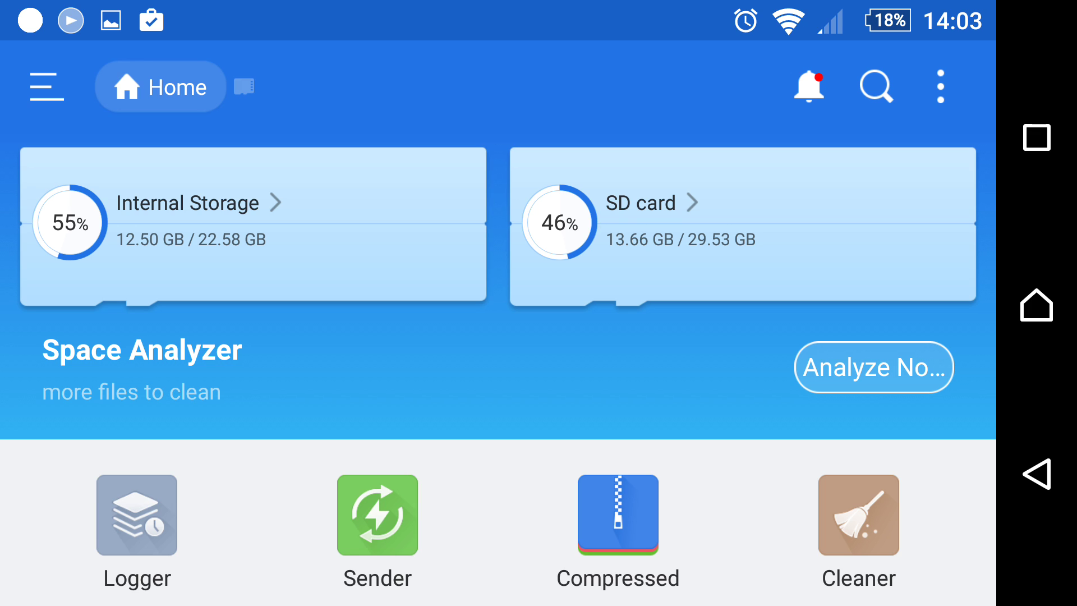
From the side drawer's Network section, show the Android TV device list with the TV at 192.168.0.65.
{"action": "left_click", "coordinate": [47, 86]}
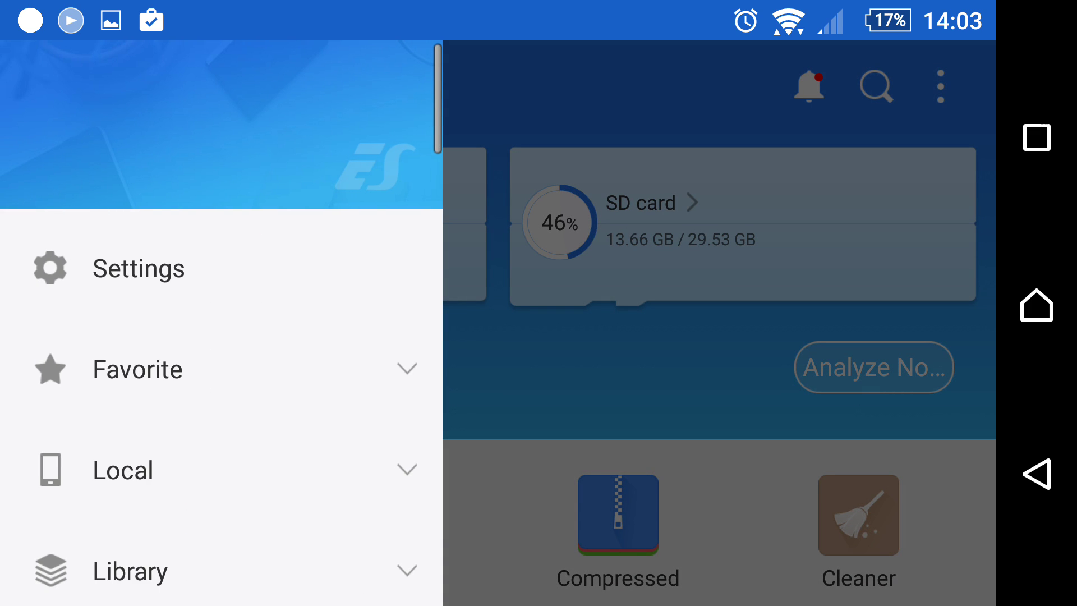
{"action": "scroll", "coordinate": [221, 336], "scroll_direction": "down", "scroll_amount": 5}
{"action": "scroll", "coordinate": [222, 337], "scroll_direction": "down", "scroll_amount": 2}
{"action": "scroll", "coordinate": [221, 337], "scroll_direction": "down", "scroll_amount": 2}
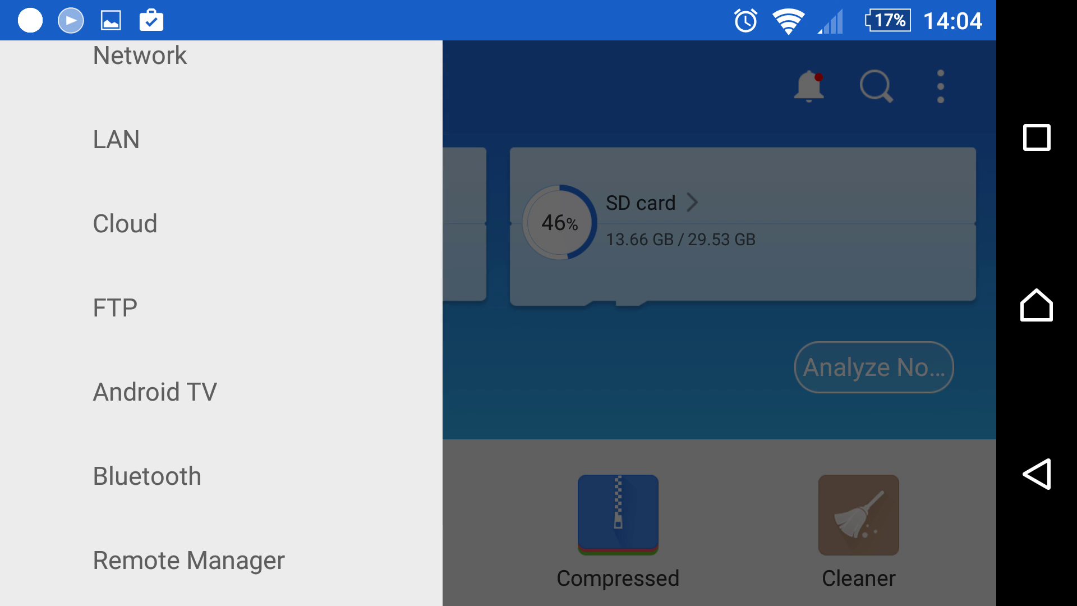
{"action": "left_click", "coordinate": [155, 392]}
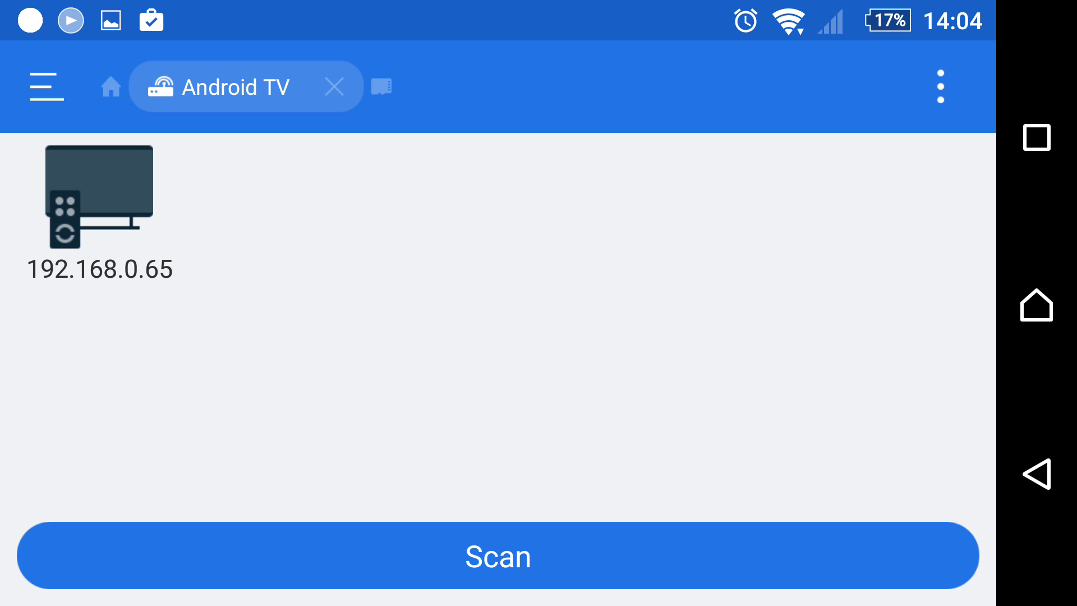
Scan the network so TVs 192.168.0.13, .20, .39 and .65 are all listed.
{"action": "left_click", "coordinate": [498, 555]}
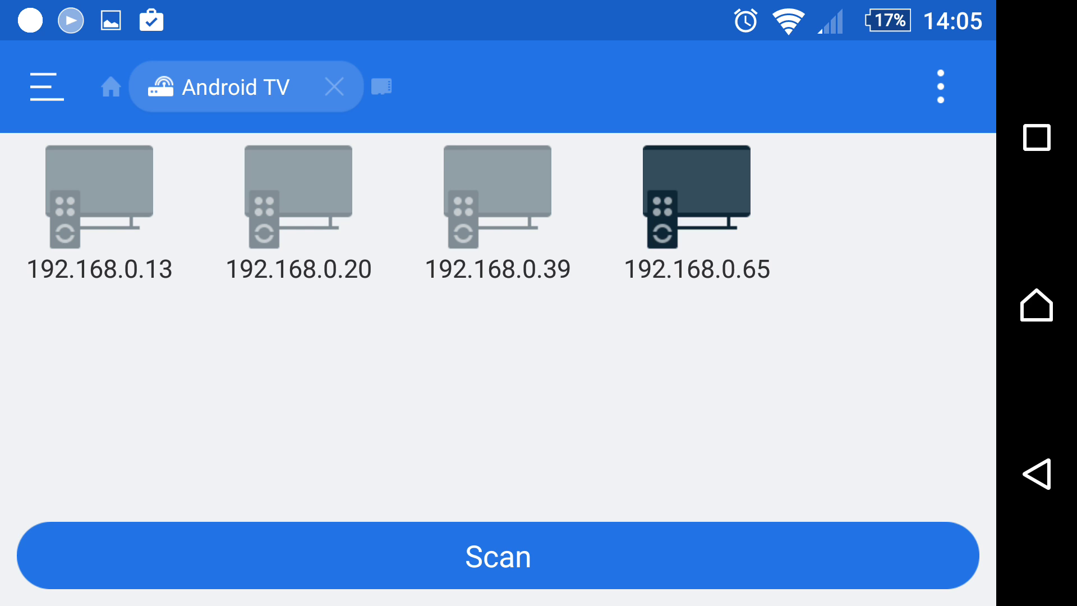
On the TV at 192.168.0.39, browse Disks into its empty Download folder.
{"action": "left_click", "coordinate": [498, 211]}
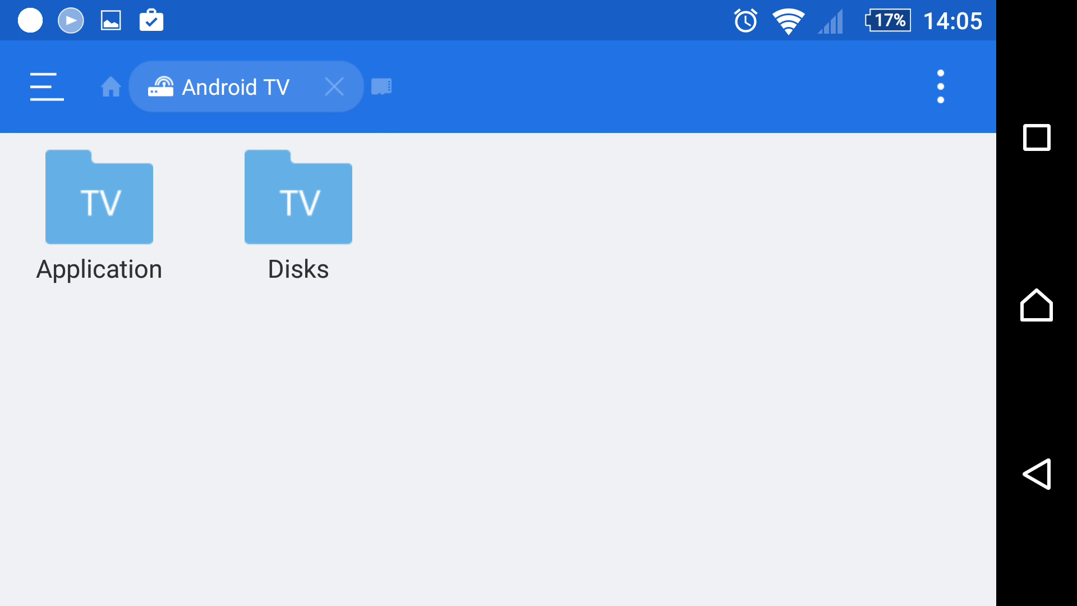
{"action": "left_click", "coordinate": [298, 214]}
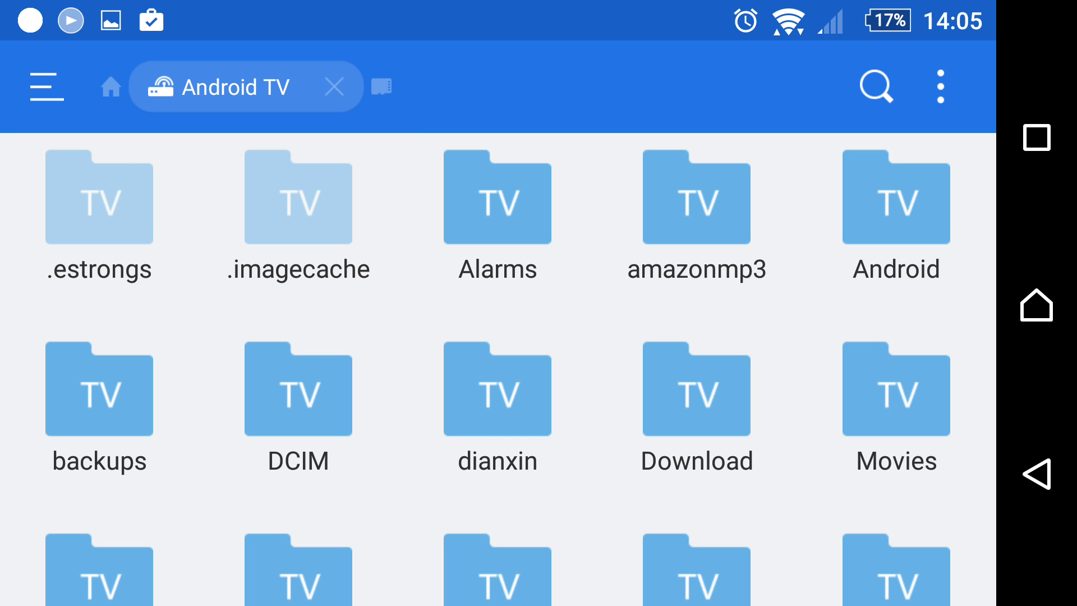
{"action": "scroll", "coordinate": [498, 370], "scroll_direction": "down", "scroll_amount": 2}
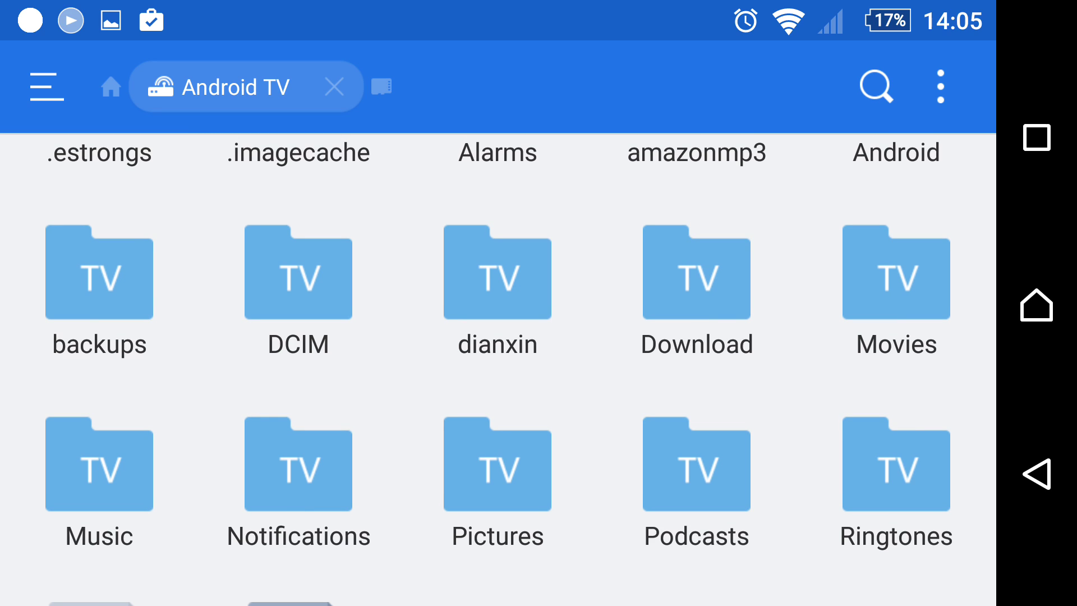
{"action": "left_click", "coordinate": [697, 286]}
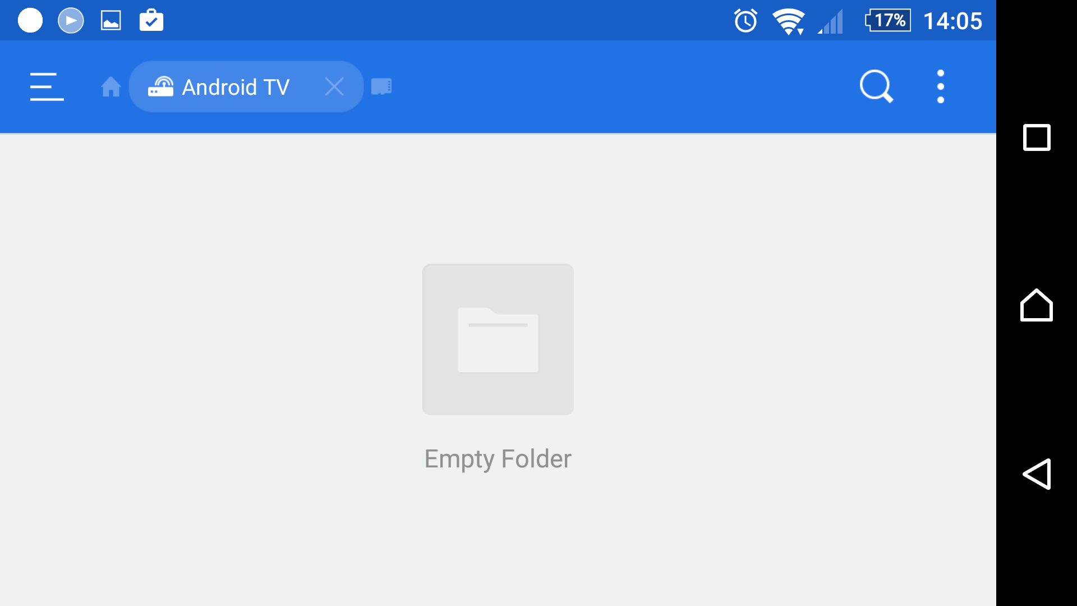
From the phone's local sdcard Download folder, copy the 'daves Repo's' folder.
{"action": "left_click", "coordinate": [382, 86]}
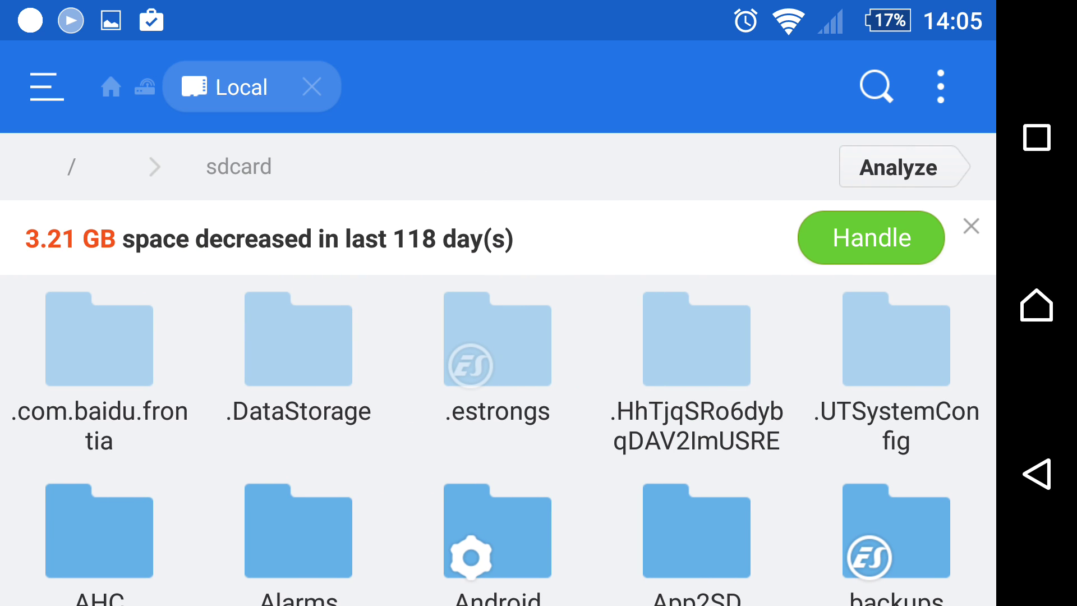
{"action": "scroll", "coordinate": [497, 402], "scroll_direction": "down", "scroll_amount": 3}
{"action": "scroll", "coordinate": [498, 402], "scroll_direction": "down", "scroll_amount": 2}
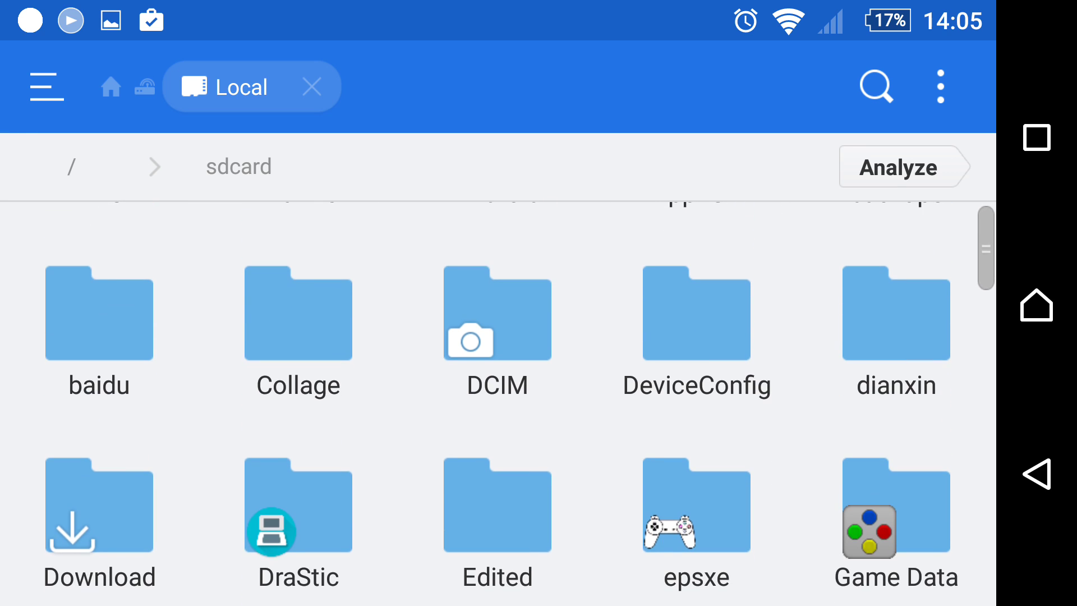
{"action": "scroll", "coordinate": [498, 404], "scroll_direction": "down", "scroll_amount": 2}
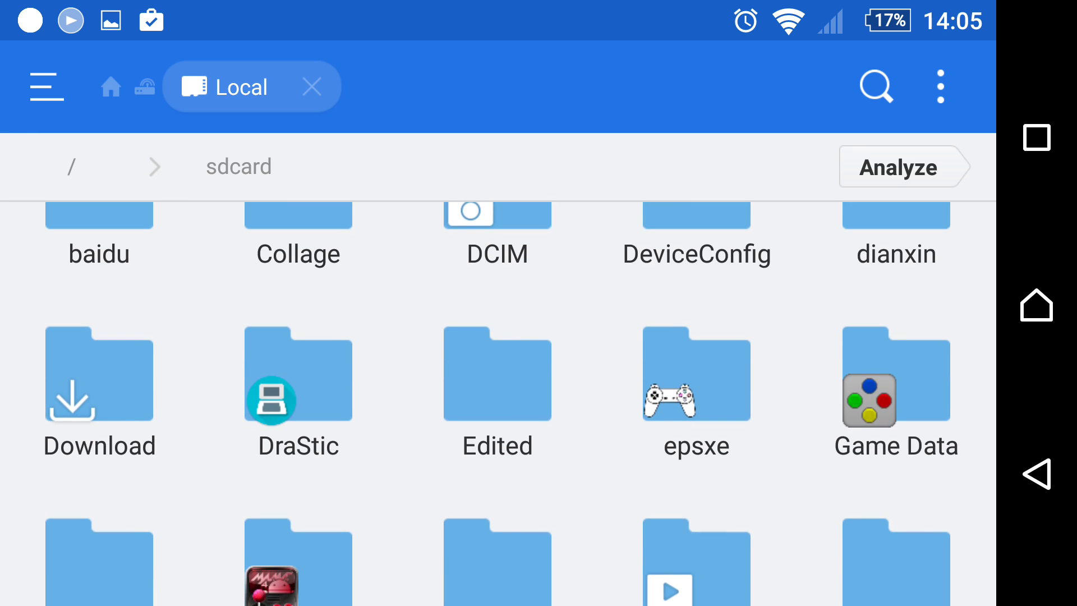
{"action": "left_click", "coordinate": [99, 379]}
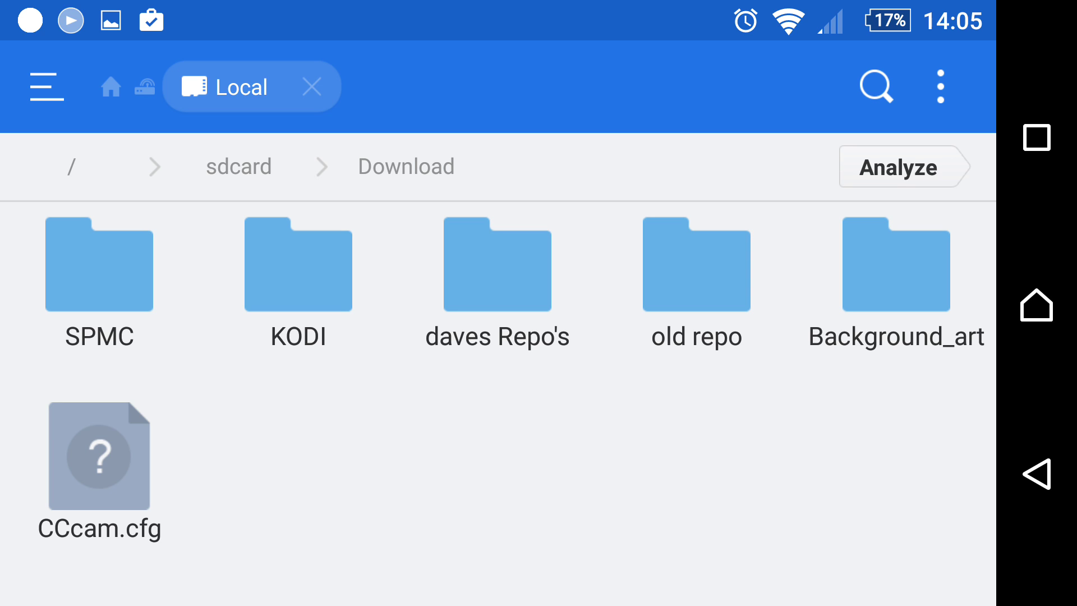
{"action": "left_click_drag", "start_coordinate": [497, 278], "coordinate": [497, 278]}
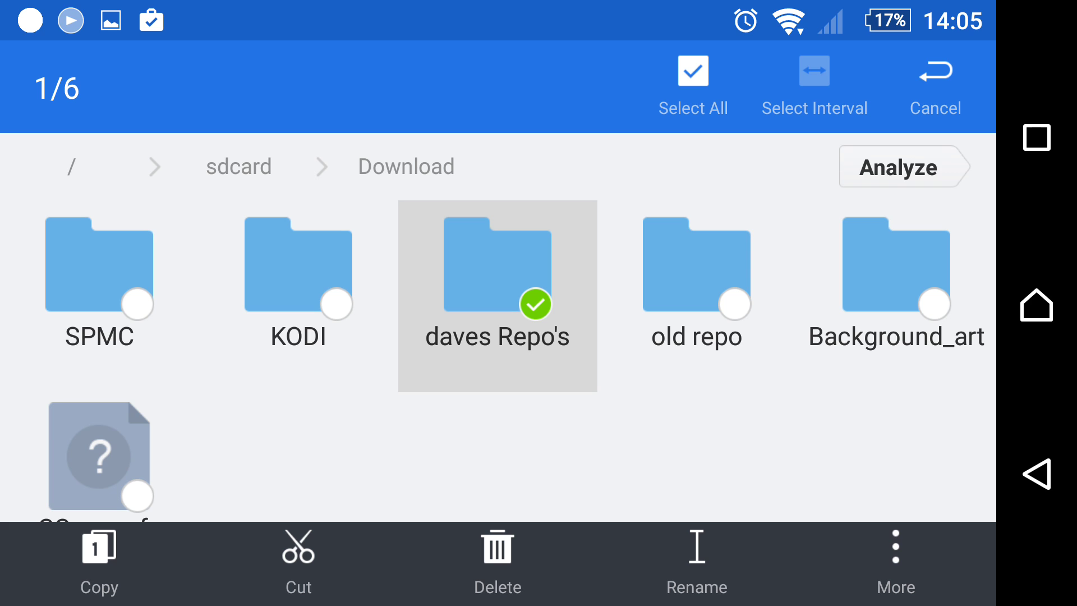
{"action": "left_click", "coordinate": [98, 555]}
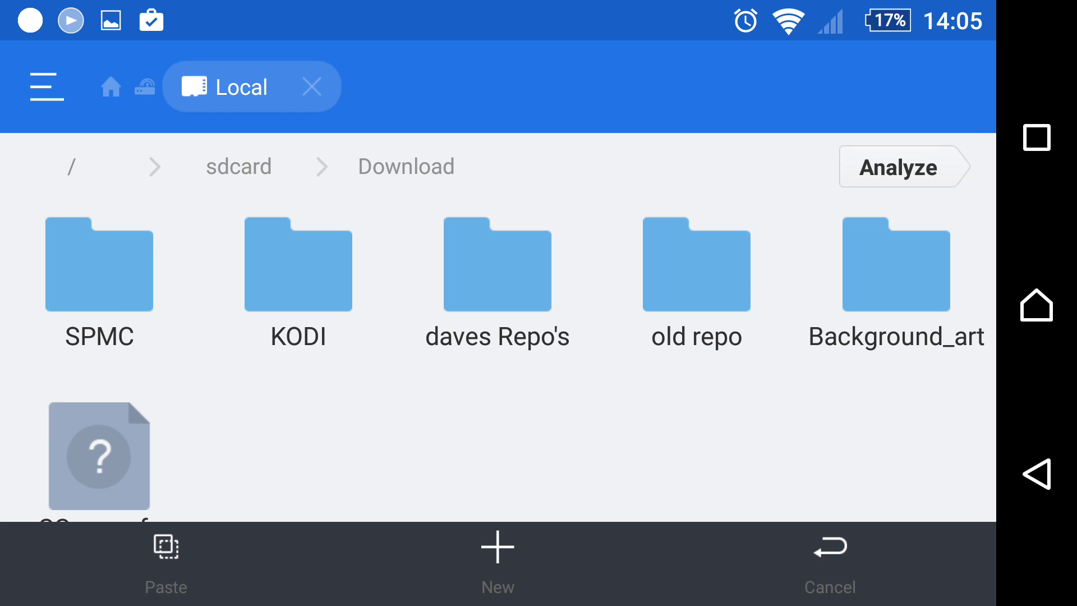
Return to the Android TV's empty Download folder and leave copy mode.
{"action": "left_click_drag", "start_coordinate": [253, 336], "coordinate": [672, 337]}
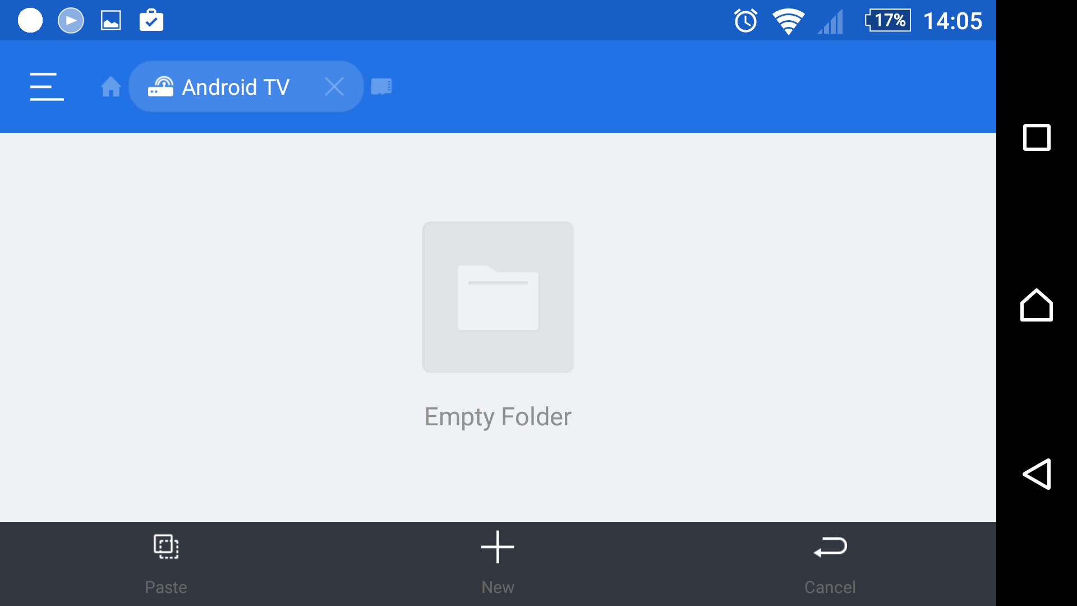
{"action": "key", "text": "Escape"}
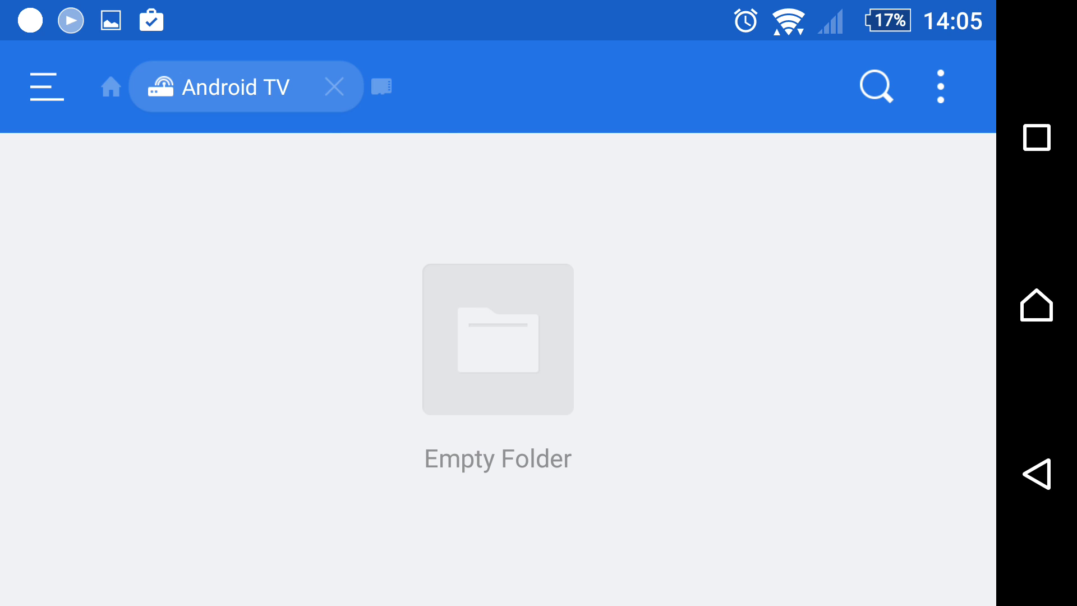